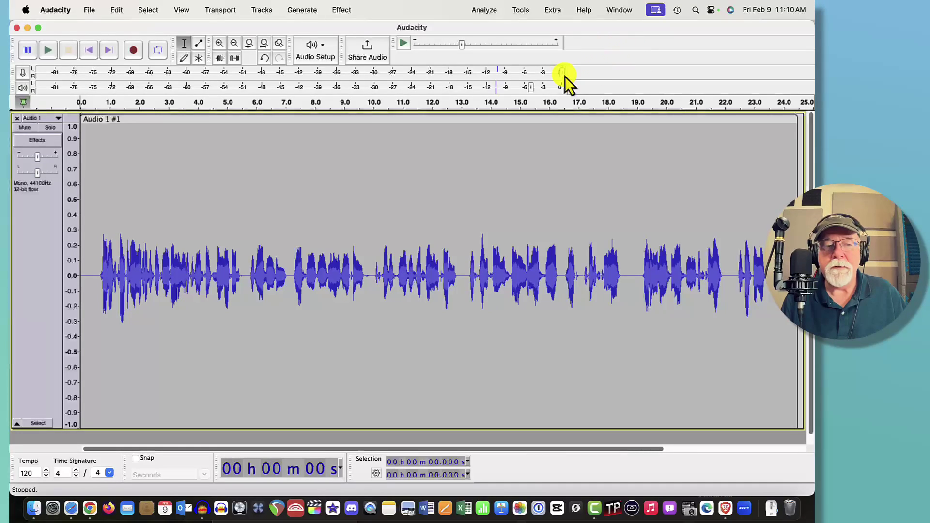
- Select the whole voice track and run ACX Check: RMS -27.38 dB fails, while peak and noise floor warn
left_click(37, 267)
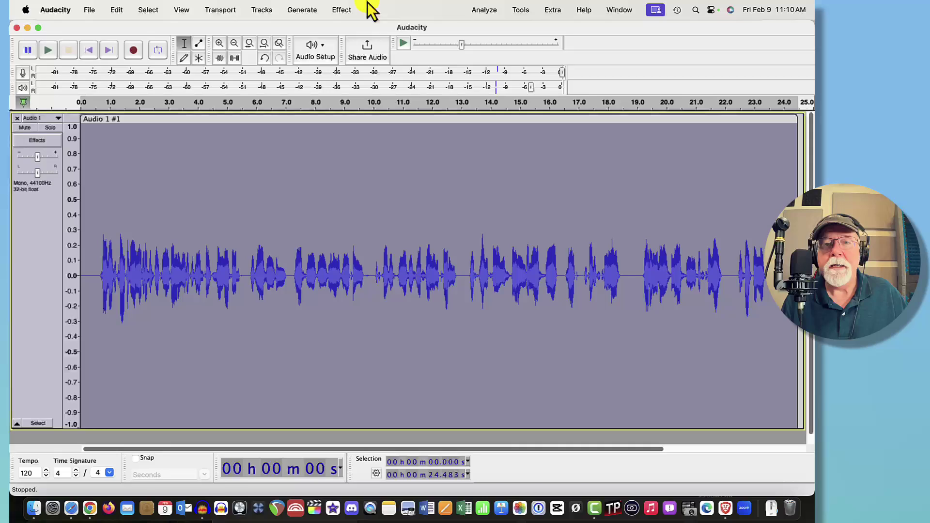
left_click(484, 11)
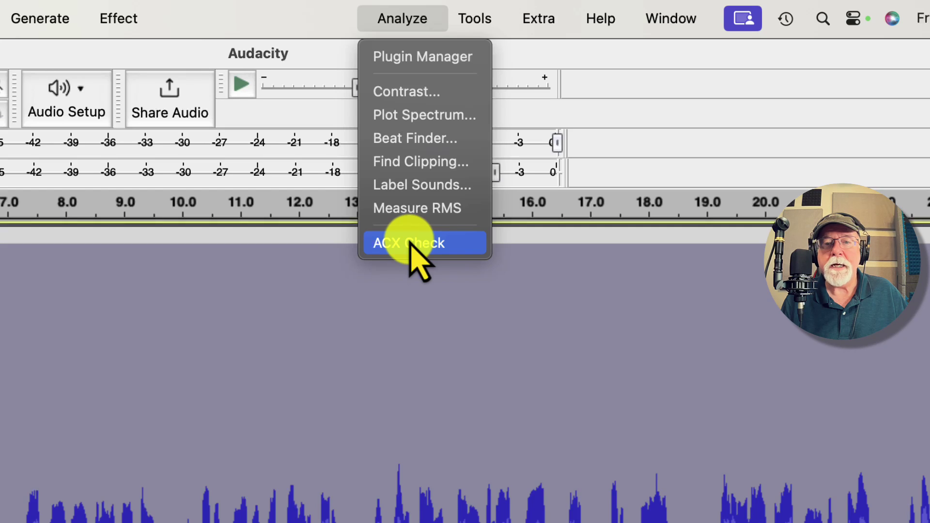
left_click(409, 243)
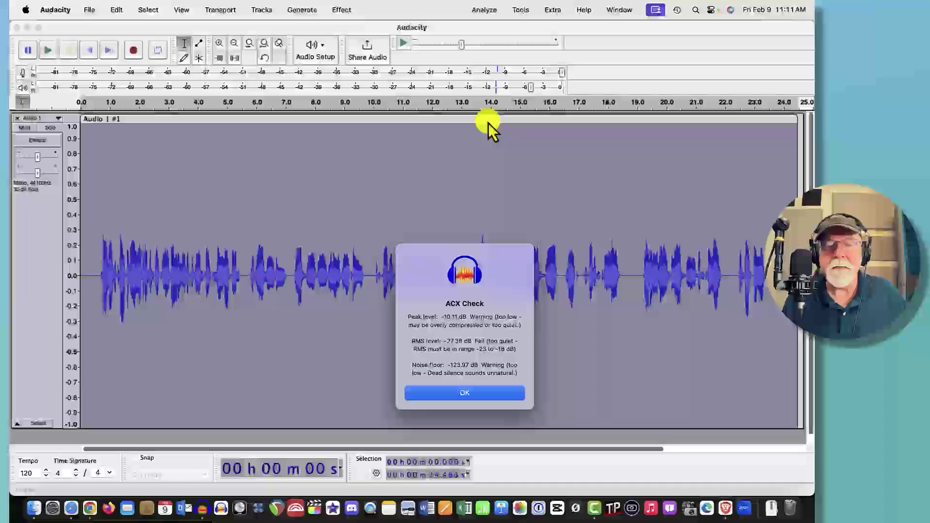
- Close the ACX results and apply Loudness Normalization to the voice track using RMS at -20 dB
left_click(468, 395)
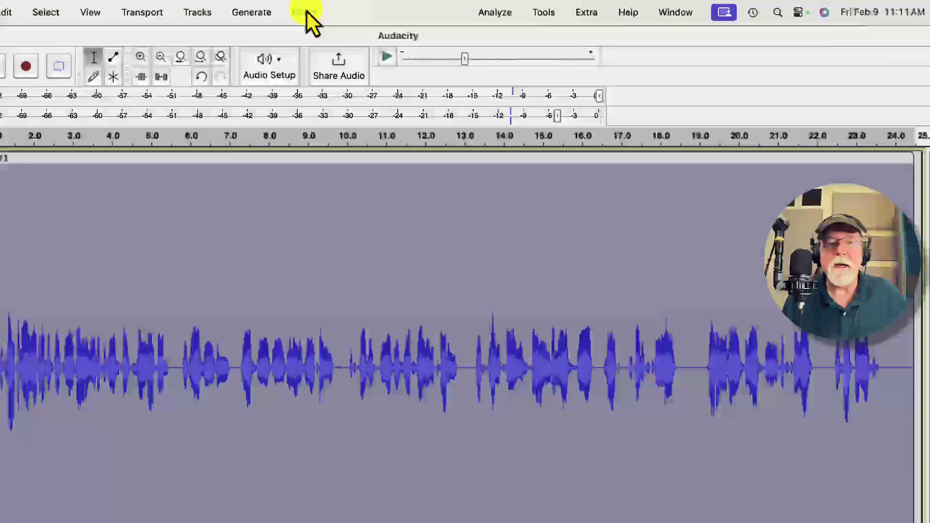
left_click(342, 9)
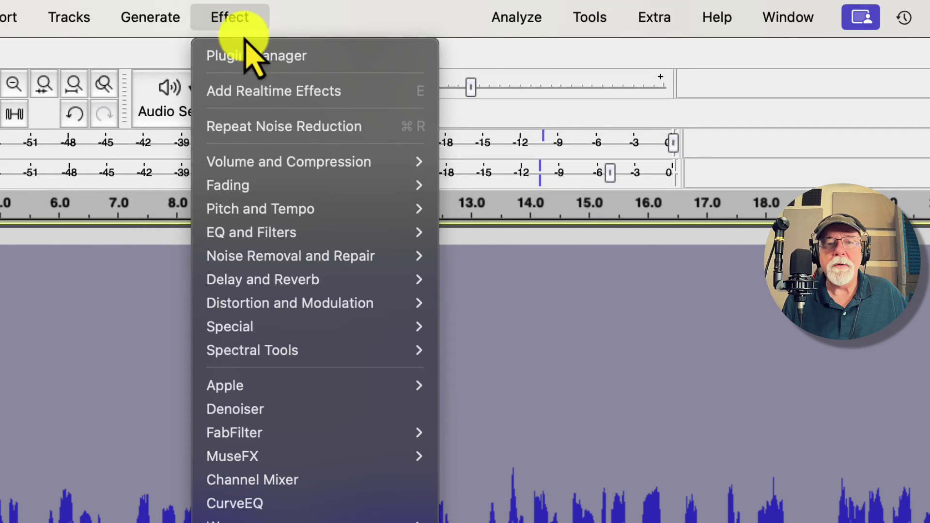
mouse_move(299, 165)
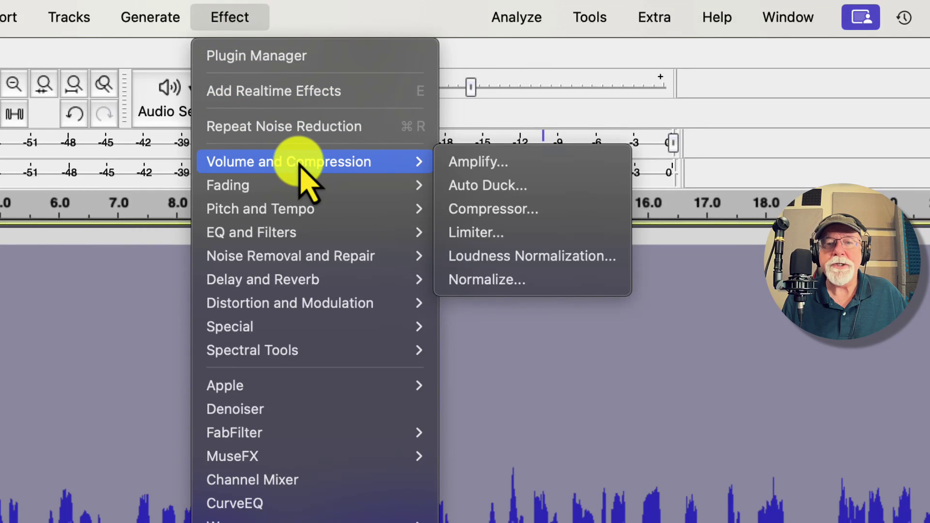
left_click(488, 259)
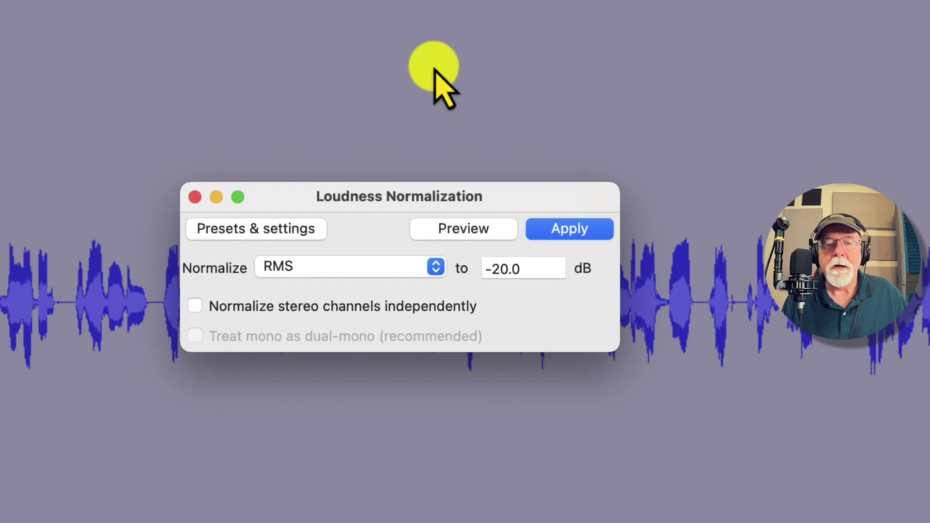
left_click(435, 267)
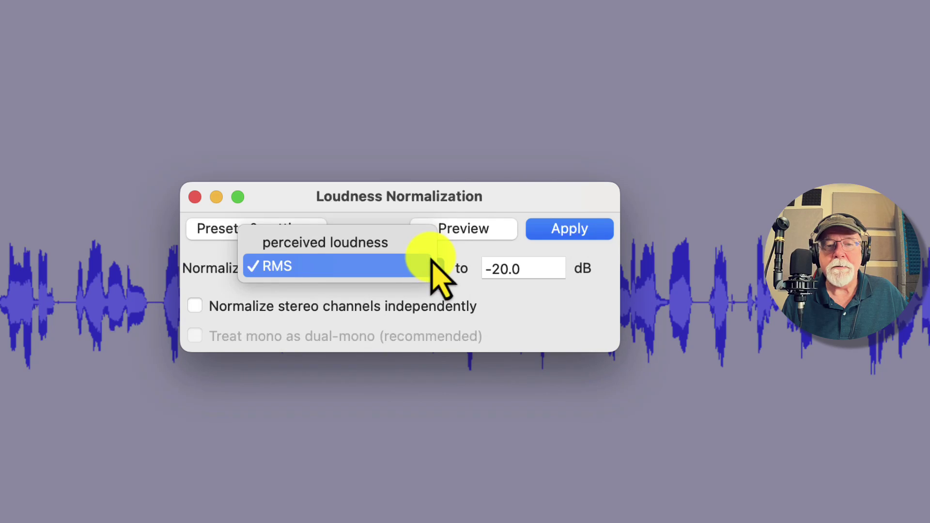
left_click(390, 242)
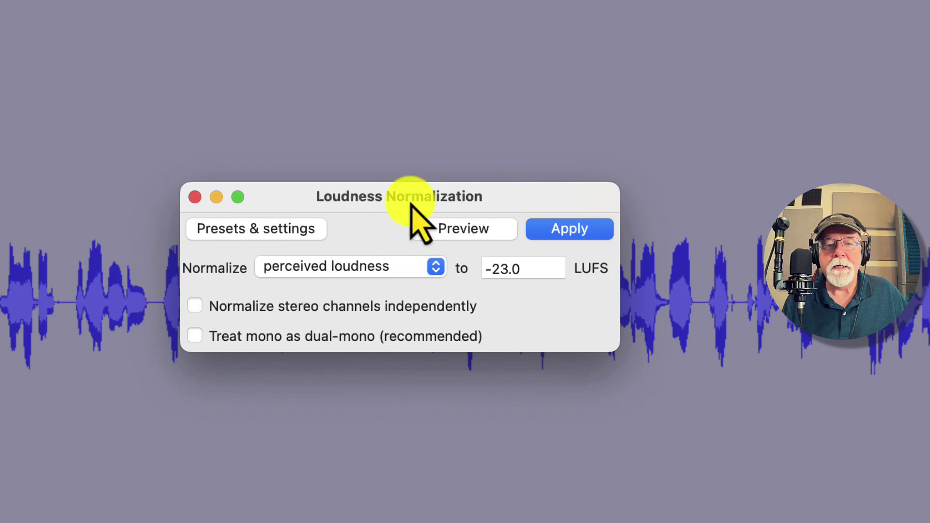
left_click(436, 264)
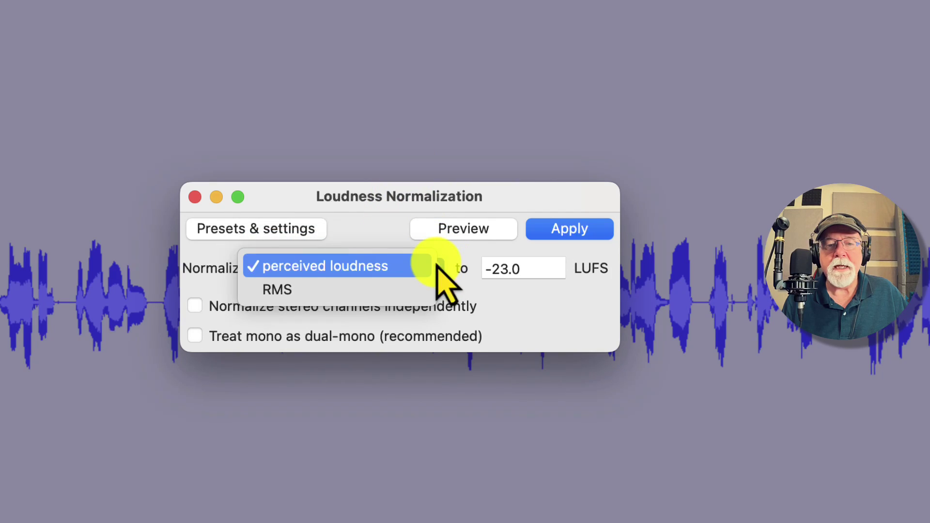
left_click(373, 290)
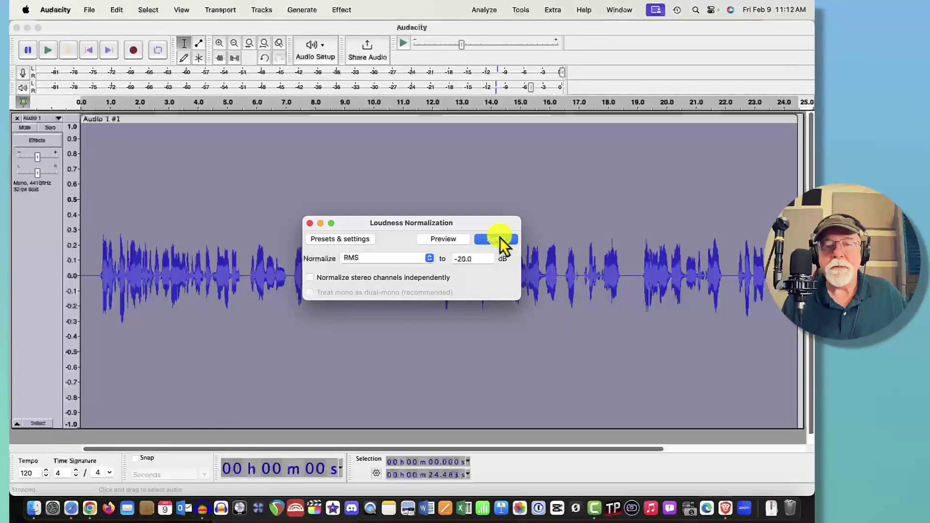
left_click(499, 238)
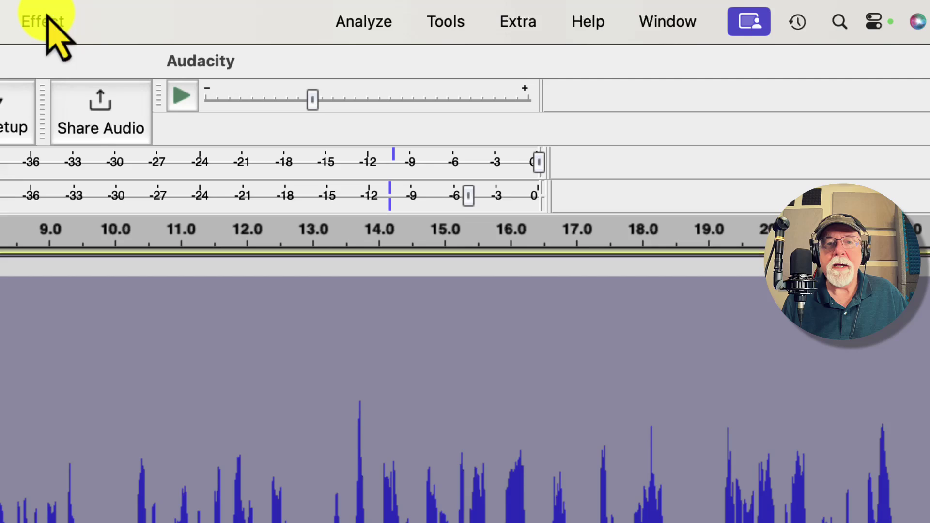
- Re-run ACX Check: RMS -20.00 dB passes but peak -2.73 dB fails; dismiss the results
left_click(374, 21)
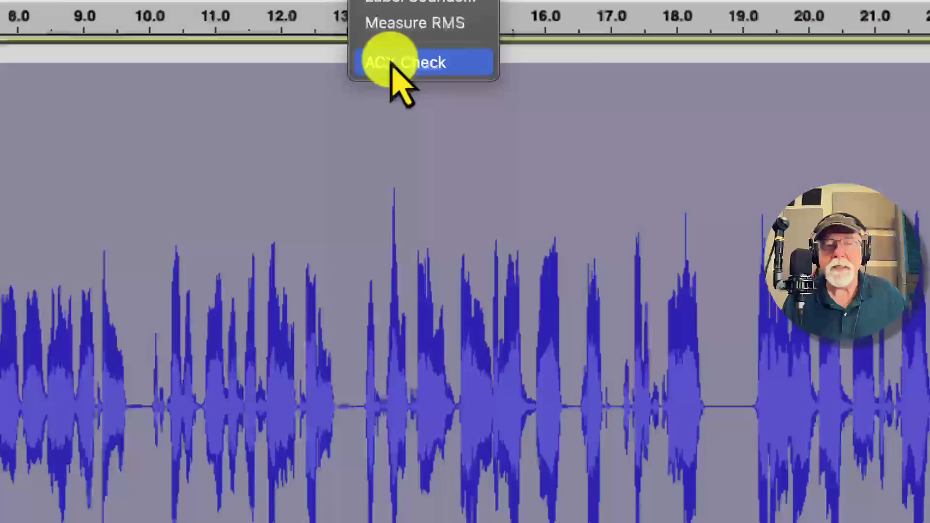
left_click(392, 63)
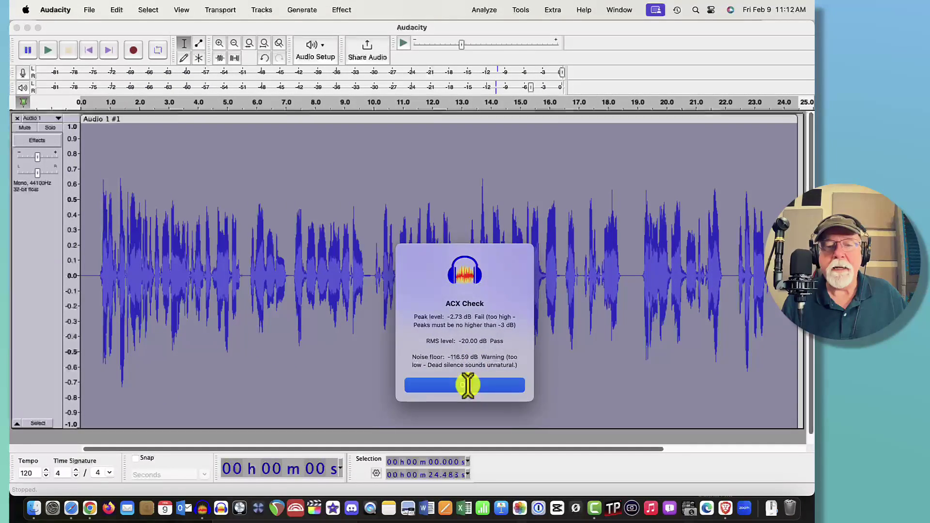
left_click(468, 386)
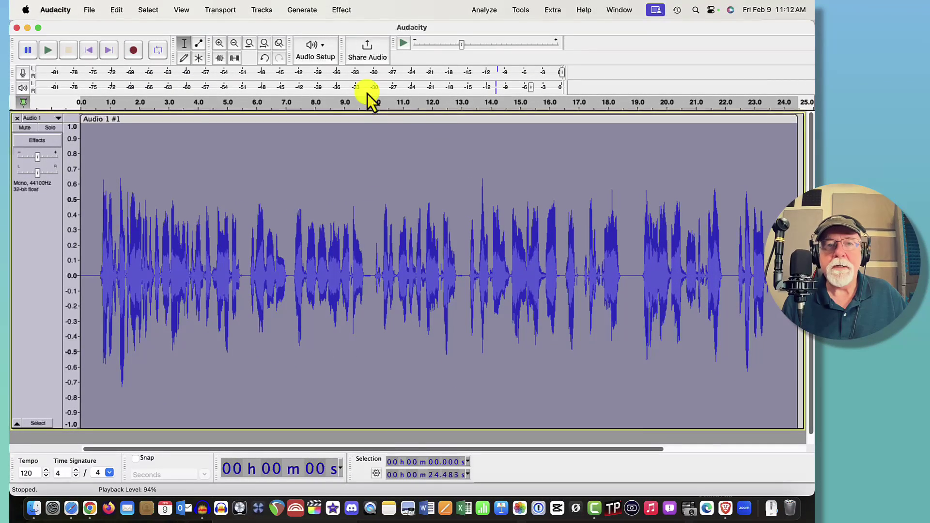
- Apply the Limiter with Soft Limit at -3.00 dB to the voice track
left_click(341, 9)
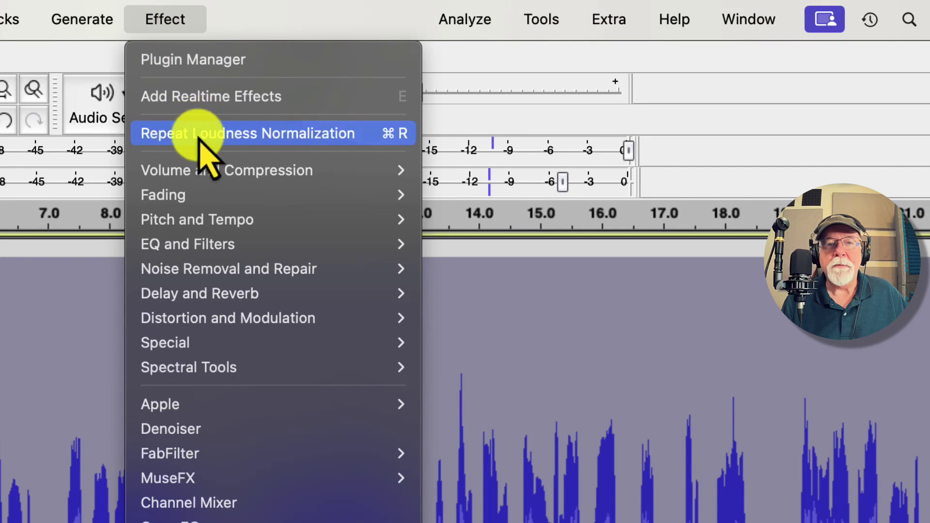
mouse_move(210, 173)
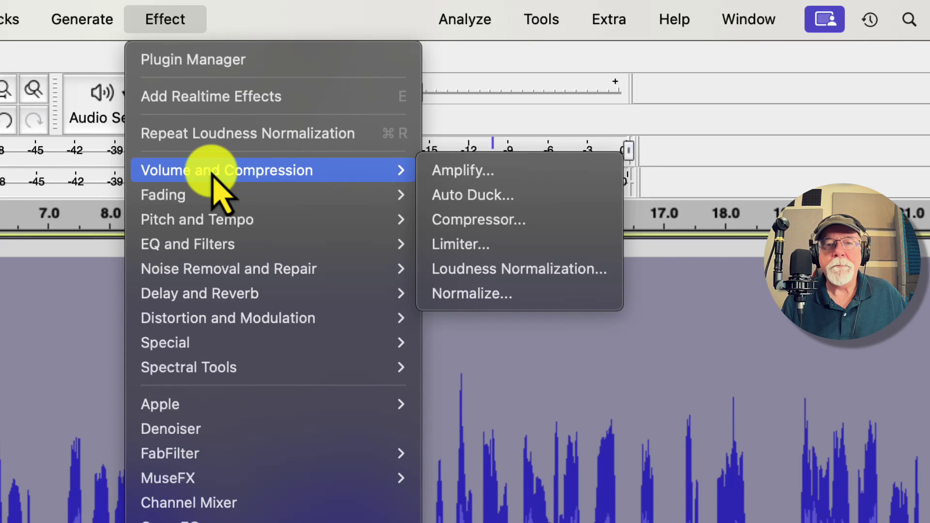
left_click(461, 245)
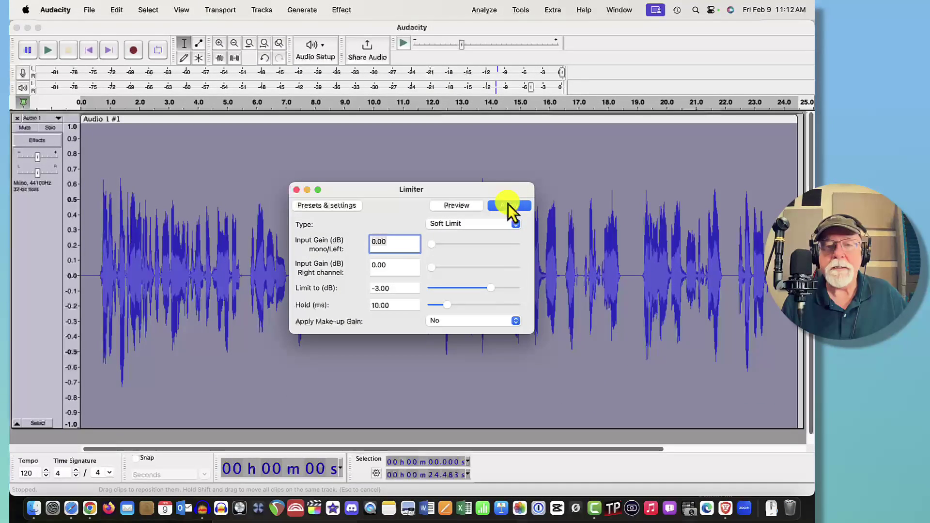
left_click(597, 128)
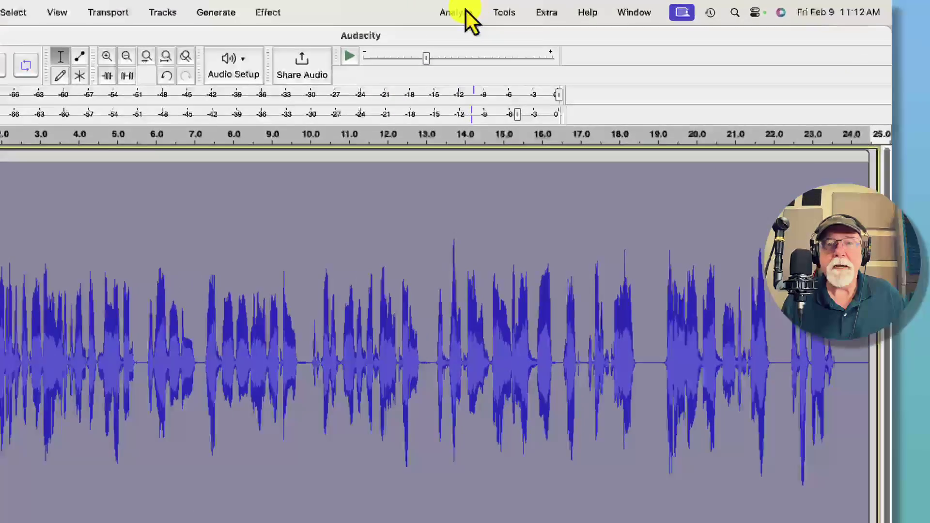
- Run ACX Check on the limited track: peak -3.66 dB and RMS -20.02 dB pass, noise floor -116.59 dB warns
left_click(487, 10)
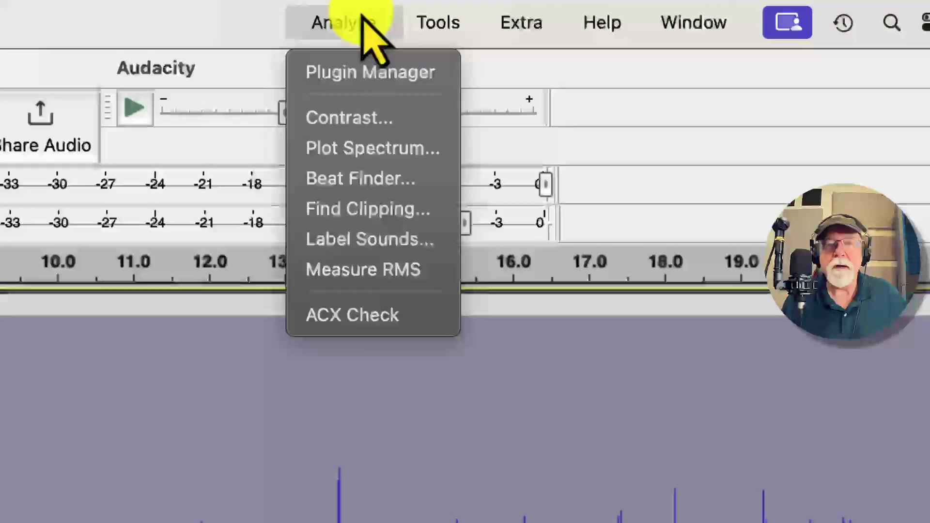
left_click(367, 315)
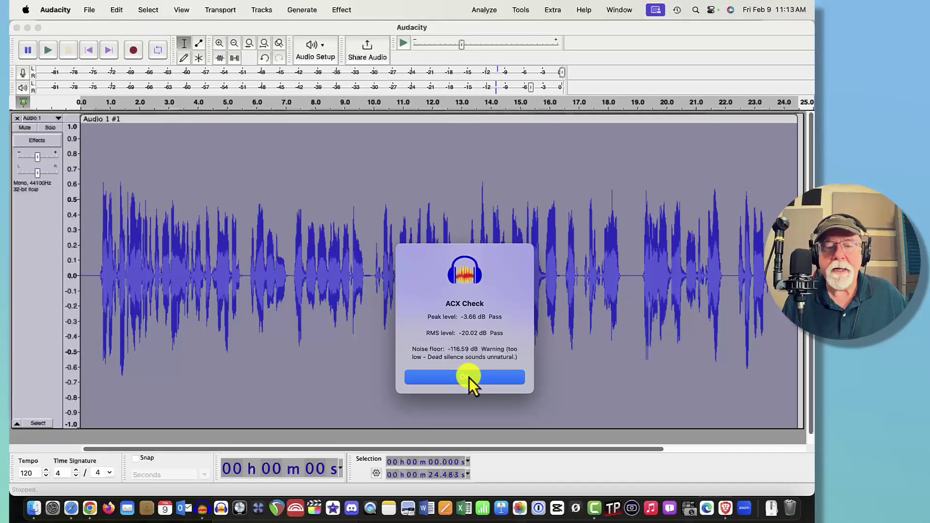
- Dismiss the ACX Check results to return to the limited voice waveform
left_click(465, 377)
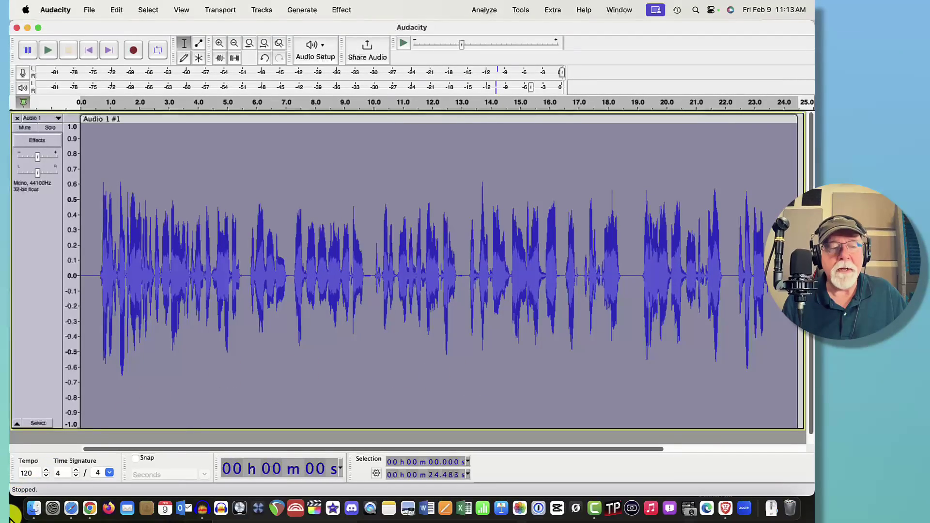
- Drag 30 Minutes of Room Tone.wav from Finder's Room Tone folder into Audacity as a new track
left_click(34, 507)
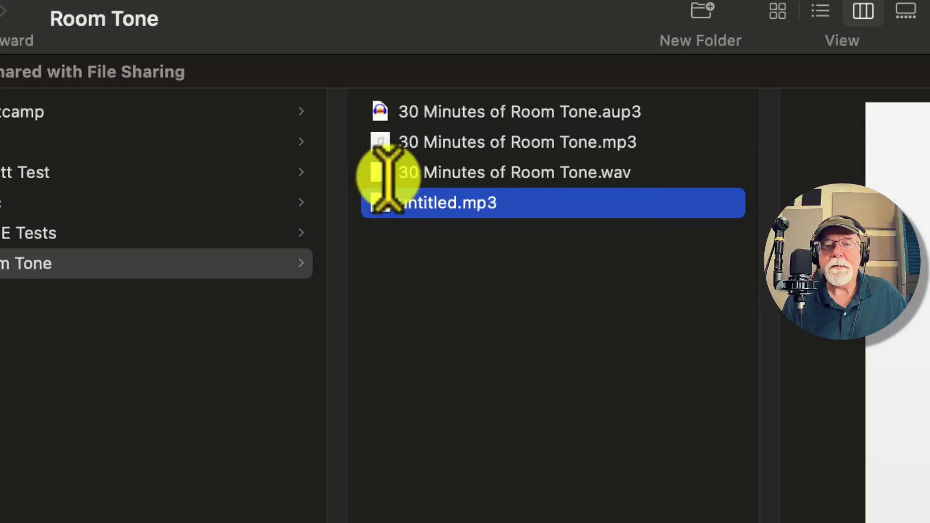
left_click(391, 180)
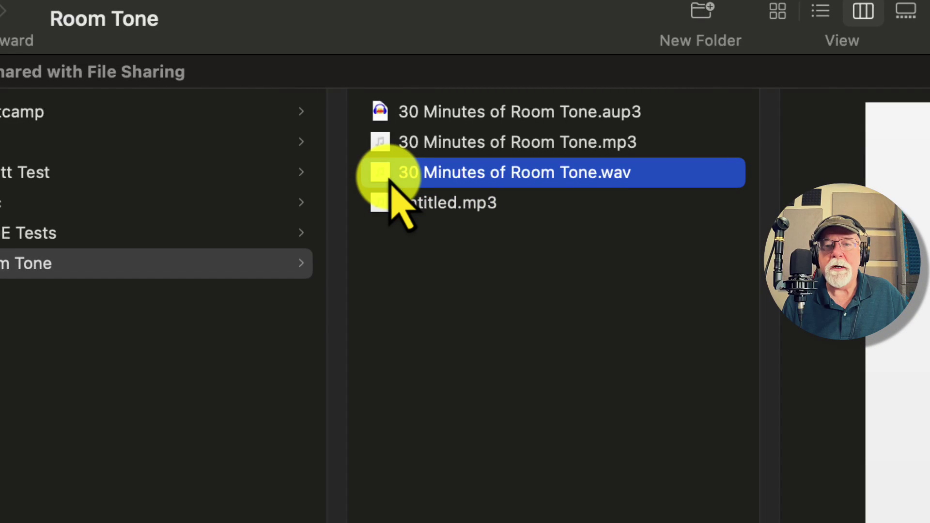
left_click_drag(383, 172, 146, 370)
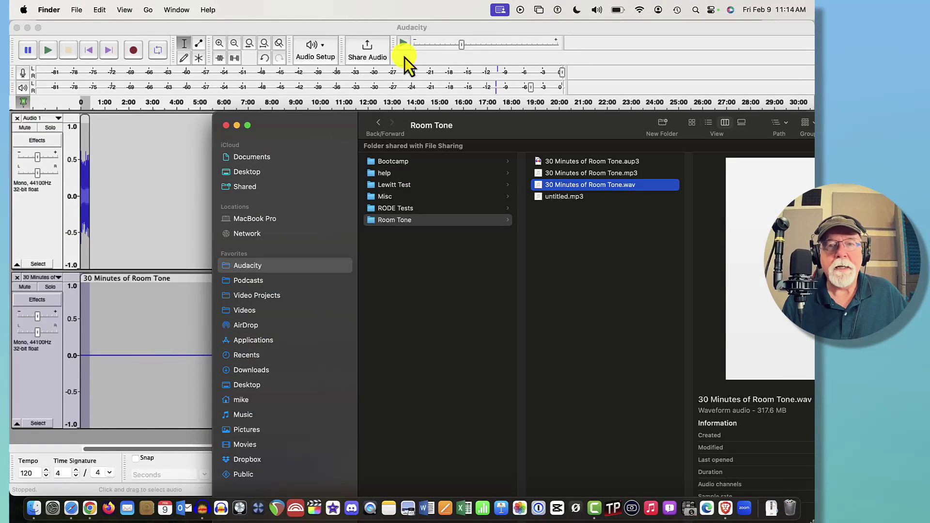
left_click(591, 39)
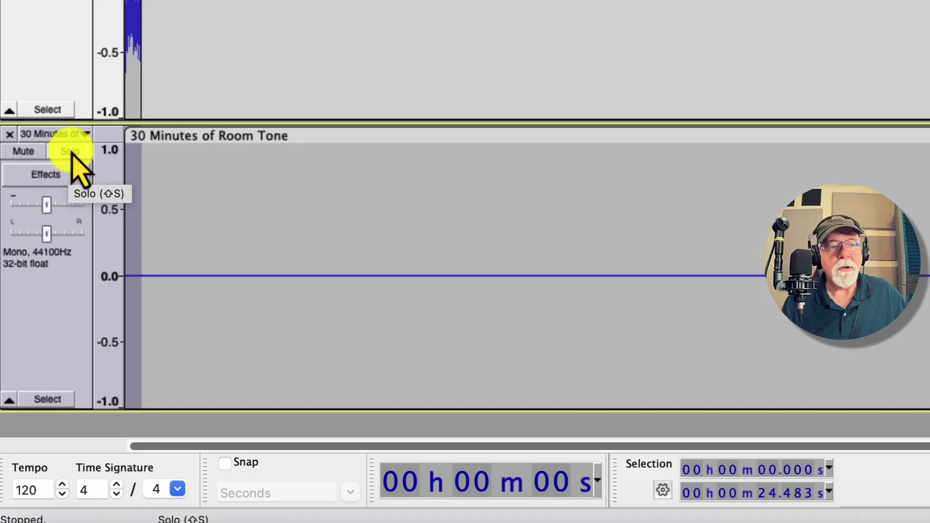
- Solo and select the room tone track, then ACX-check it: noise floor -83.76 dB passes, RMS -83.10 dB fails
left_click(71, 151)
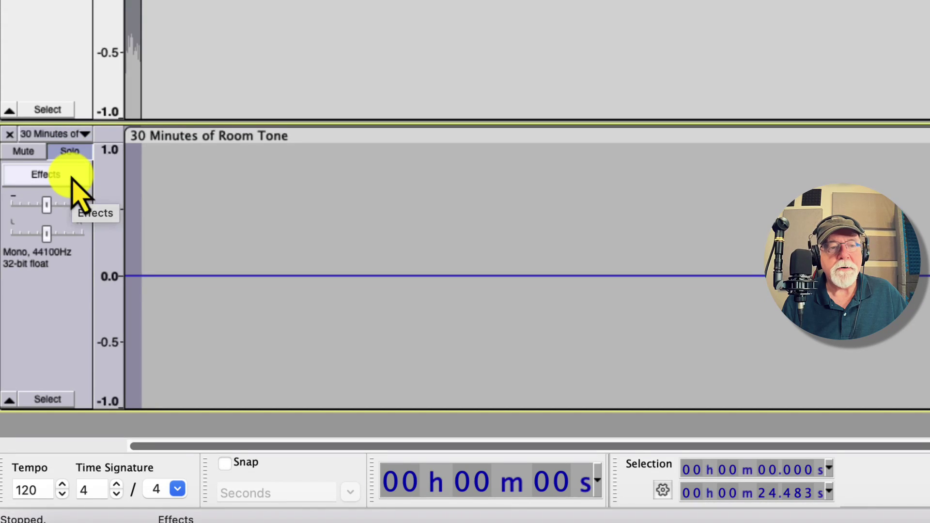
left_click(68, 291)
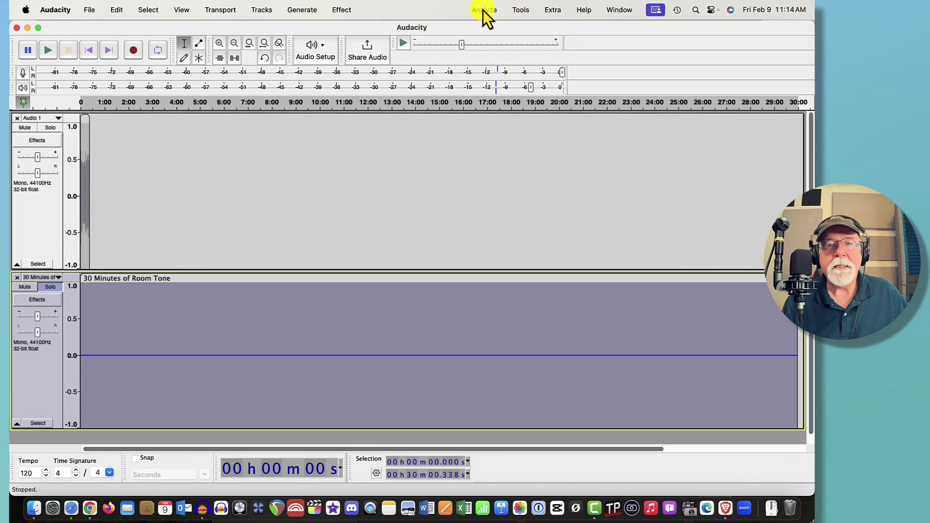
left_click(483, 10)
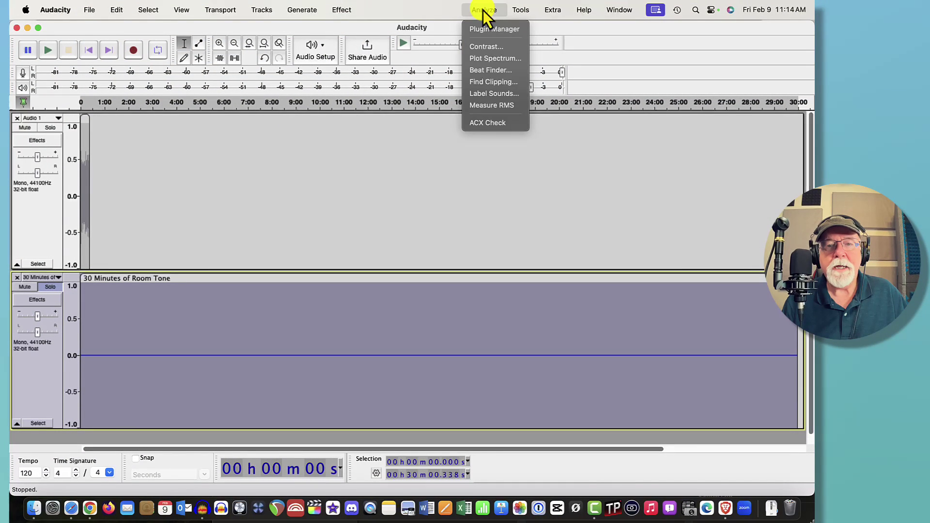
left_click(480, 122)
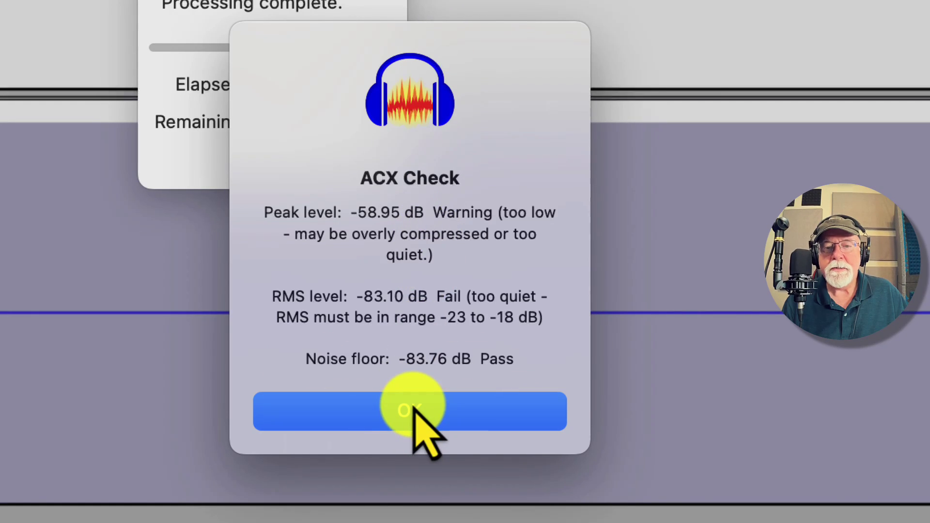
left_click(413, 433)
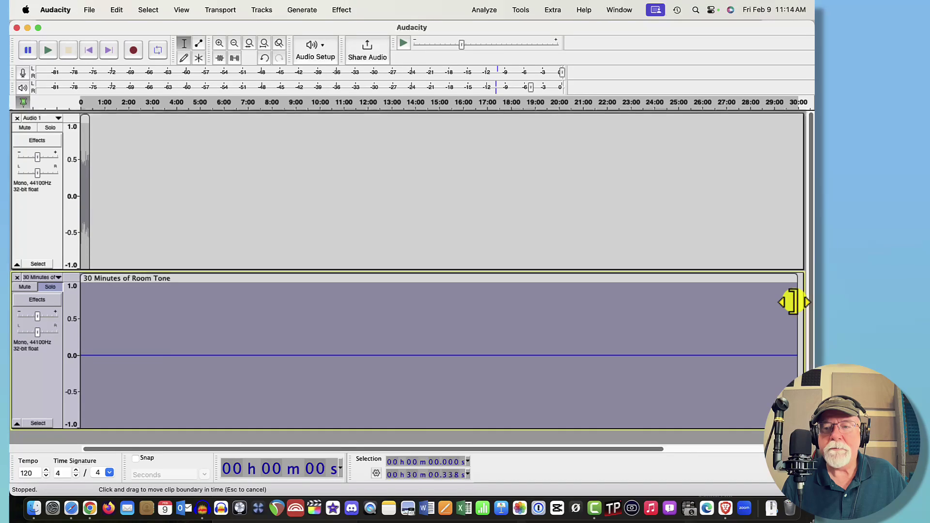
- Shorten the room tone clip to the voice clip's length, zoom into the start, and unsolo it
left_click_drag(791, 302, 86, 328)
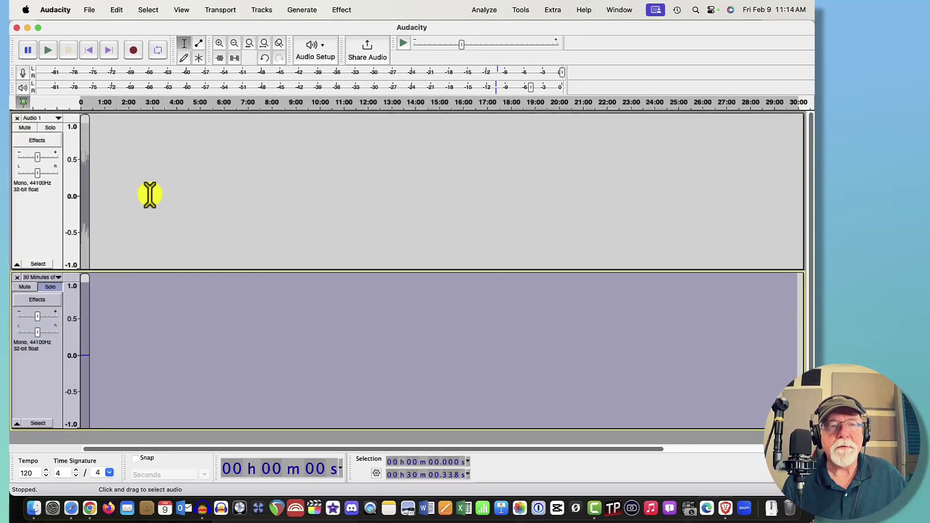
left_click(219, 43)
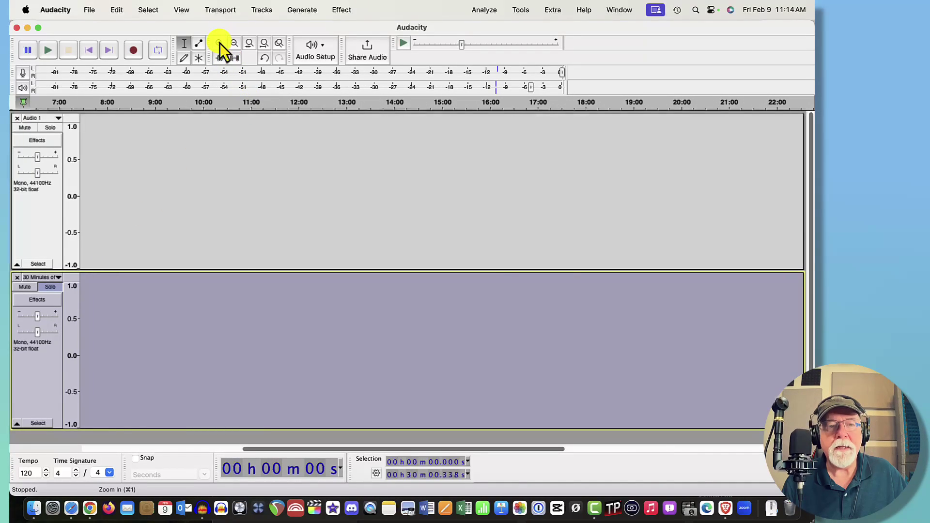
left_click(219, 44)
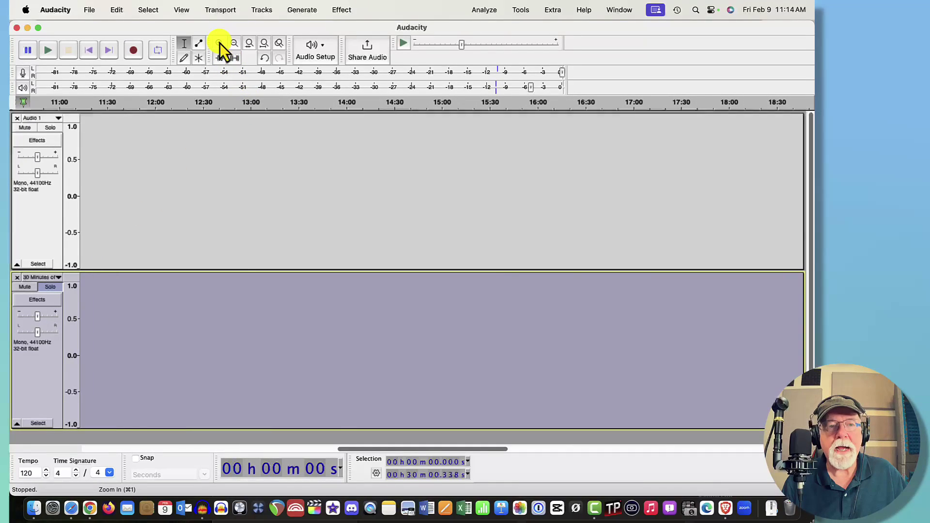
left_click(90, 48)
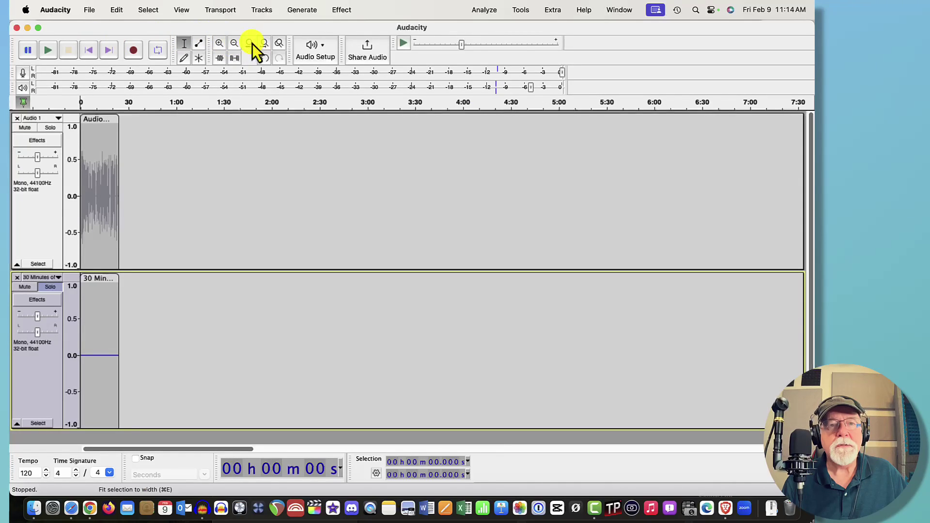
left_click(218, 43)
left_click(219, 42)
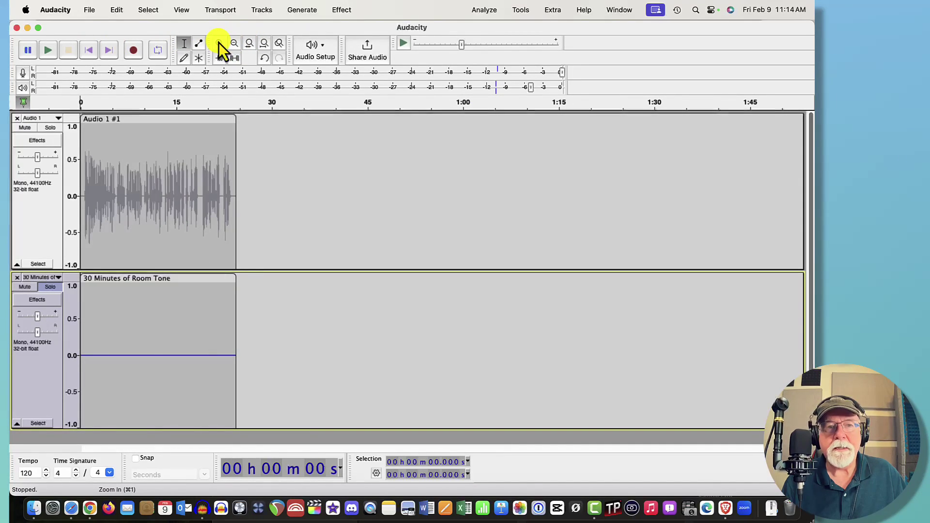
left_click(219, 42)
left_click(219, 43)
left_click(219, 43)
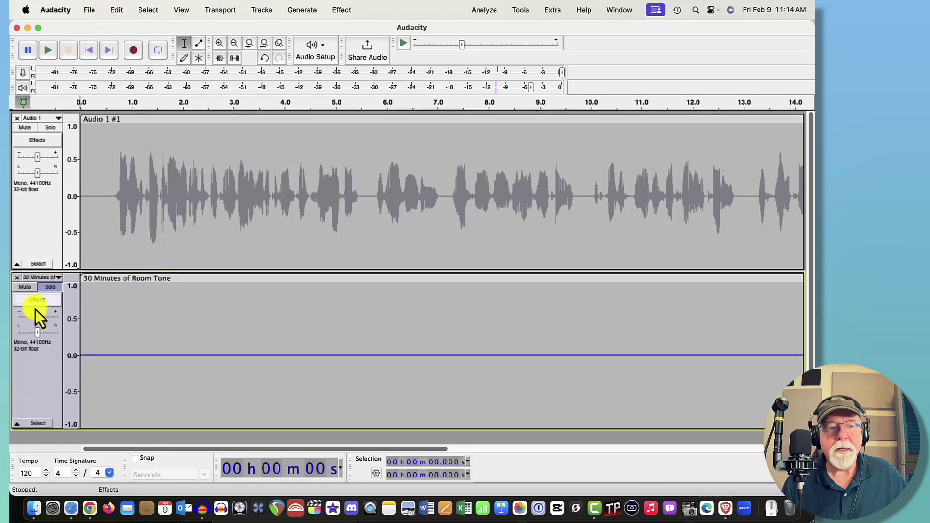
left_click(53, 286)
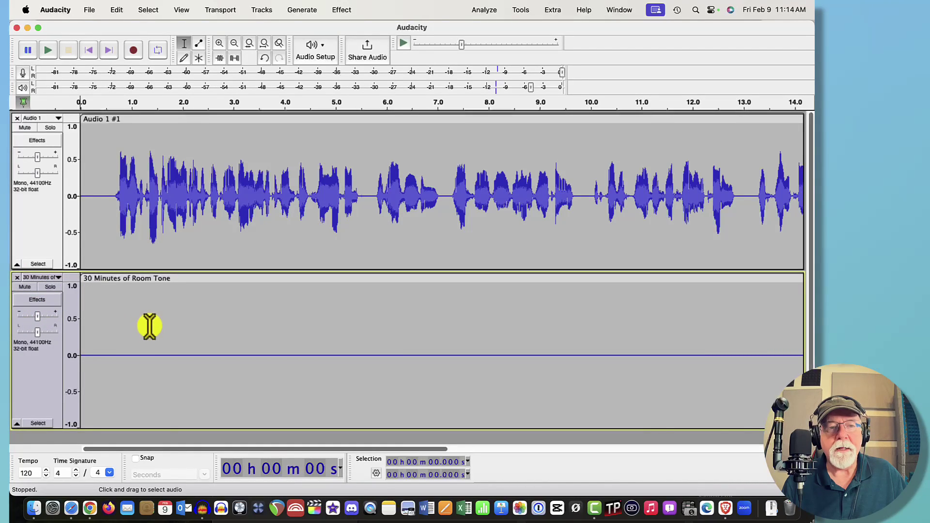
left_click(170, 310)
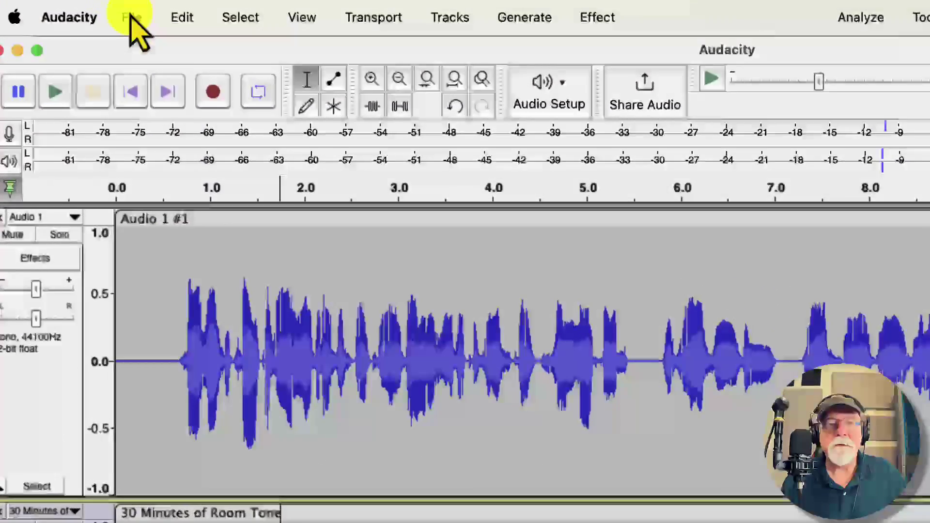
- Open the File menu to reach Export Audio
left_click(132, 17)
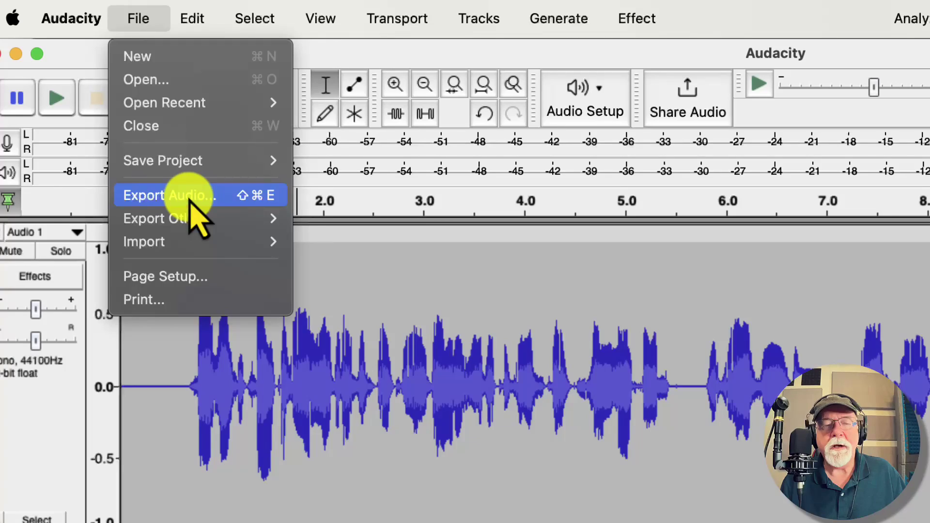
- Export the entire project as untitled.mp3, mono 44100 Hz, constant 192 kbps, in the Room Tone folder
left_click(191, 199)
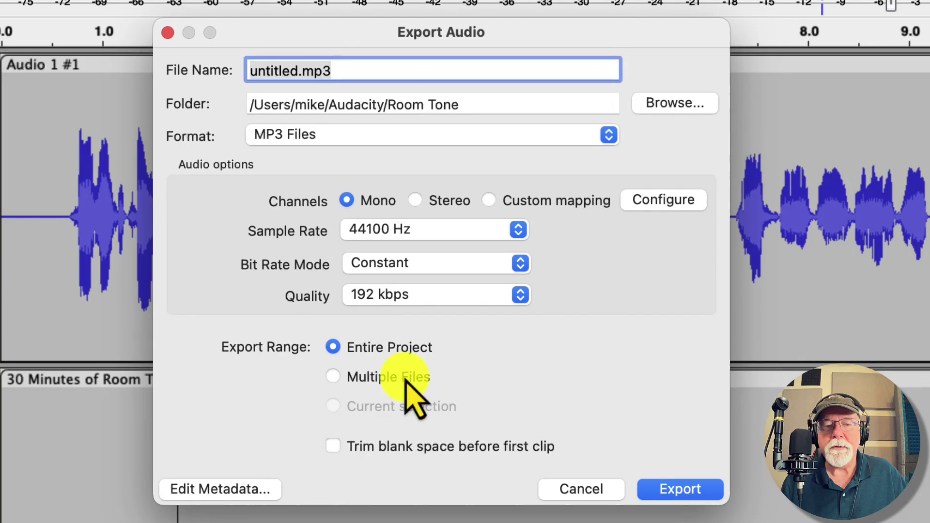
left_click(688, 490)
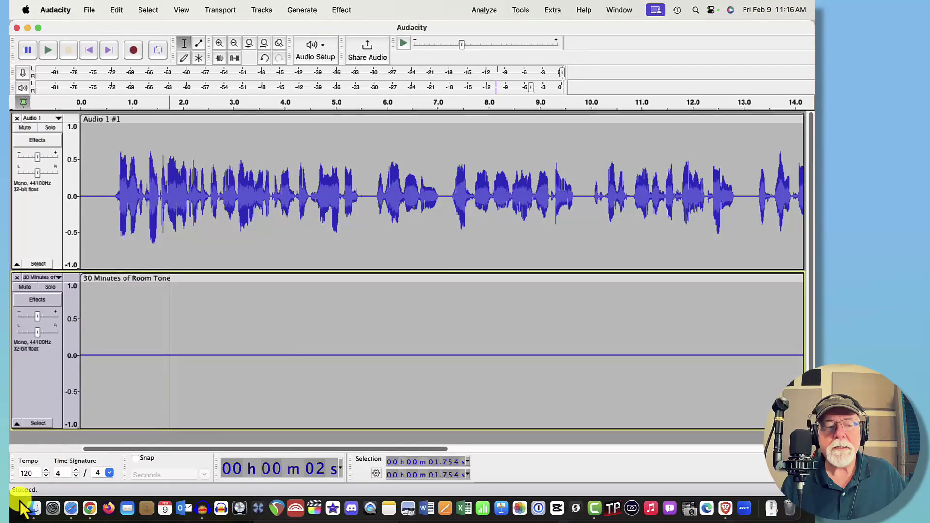
- Drag untitled.mp3 from Finder's Room Tone folder into Audacity as a third track
left_click(32, 508)
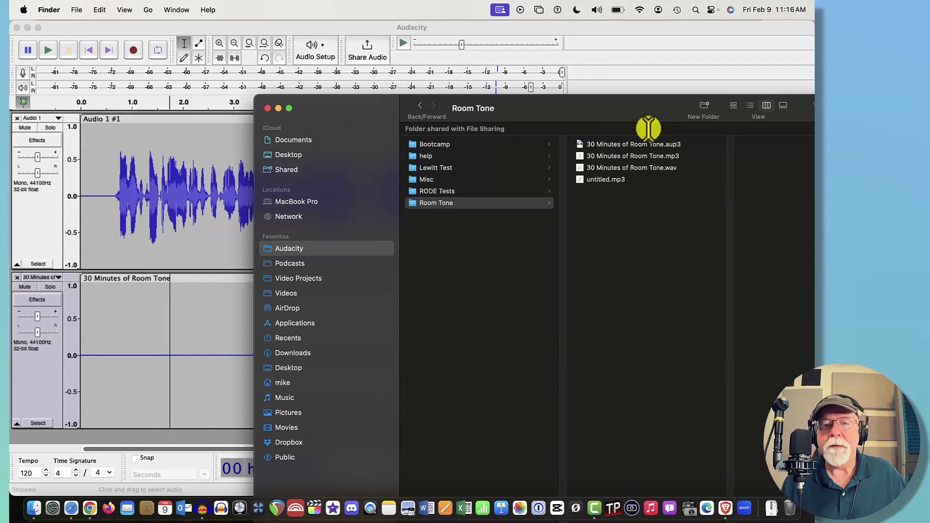
left_click(581, 179)
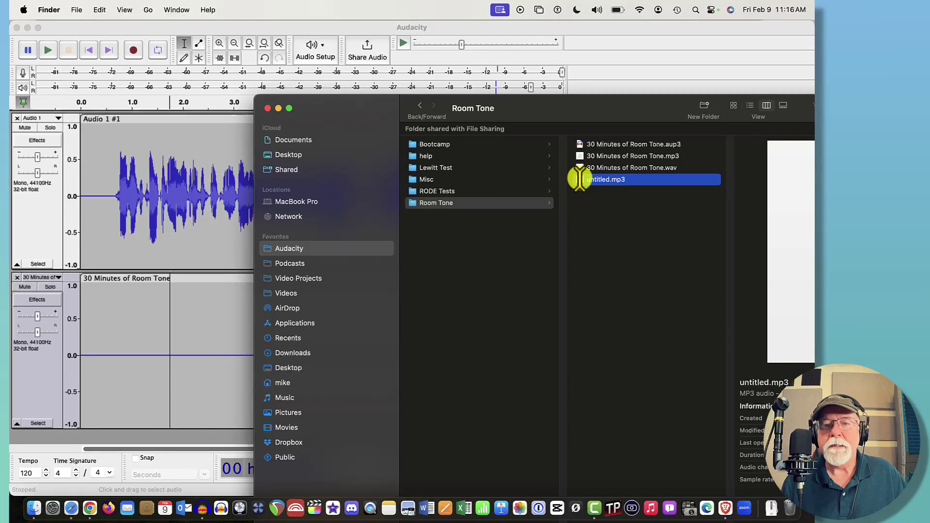
left_click_drag(581, 180, 183, 328)
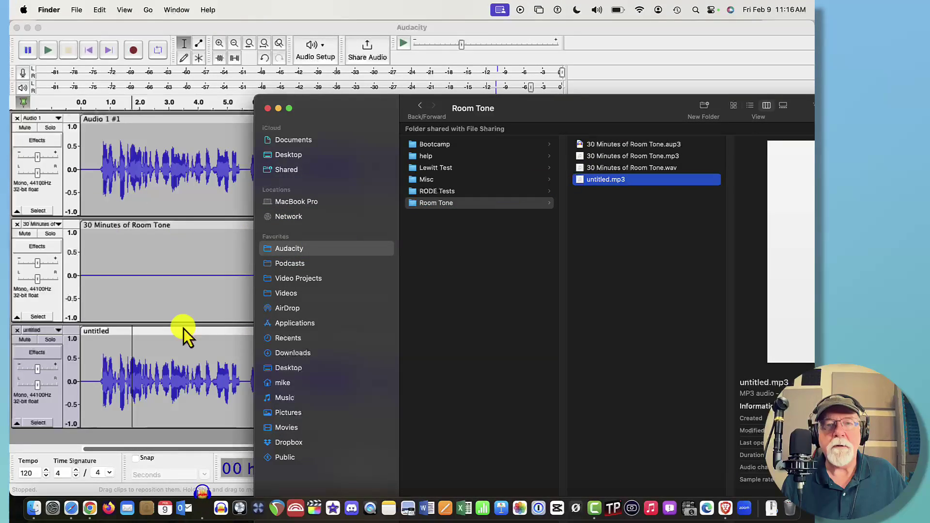
left_click(600, 58)
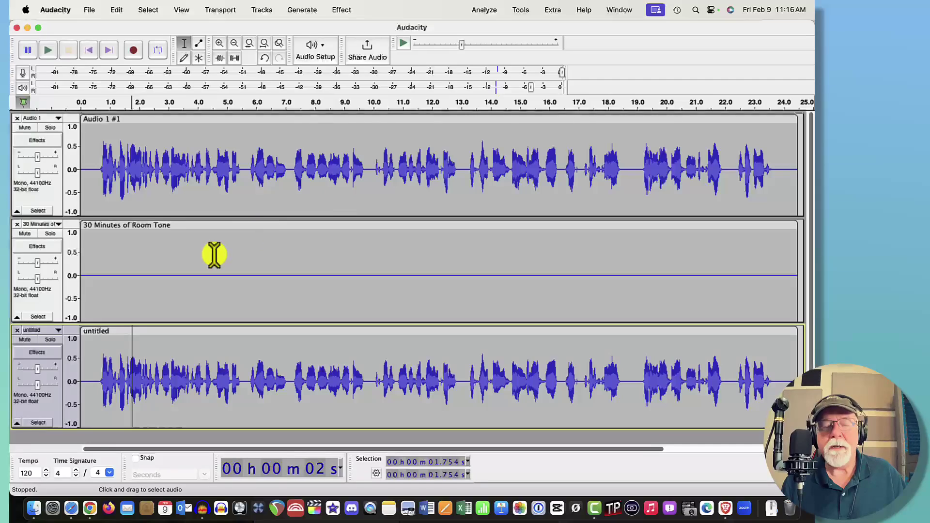
- Solo the untitled track and select its full 24.483-second length
left_click(50, 339)
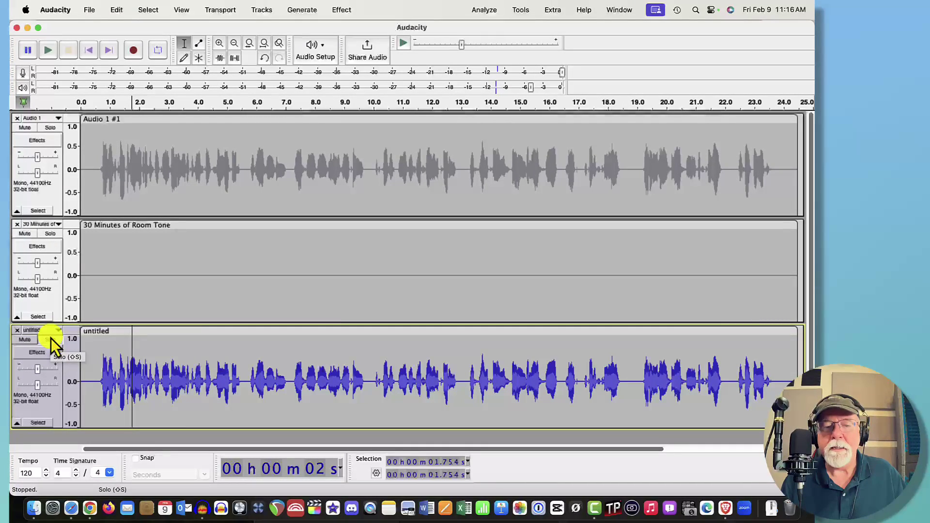
left_click(51, 339)
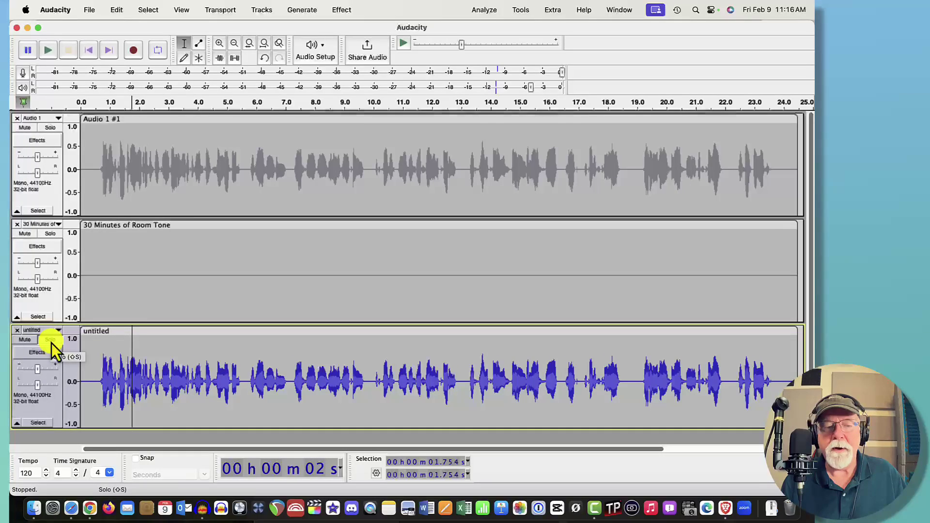
left_click(51, 403)
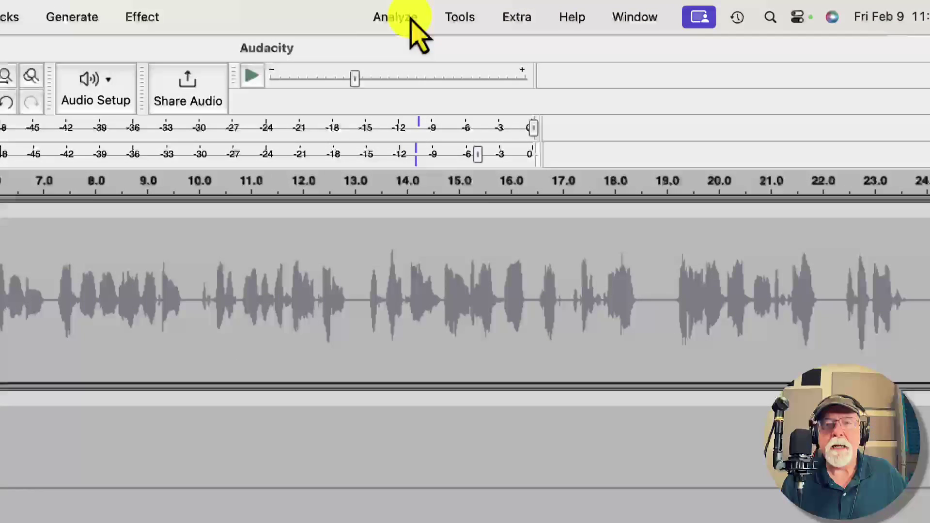
- Run Analyze > ACX Check on the soloed, re-imported untitled track
left_click(444, 15)
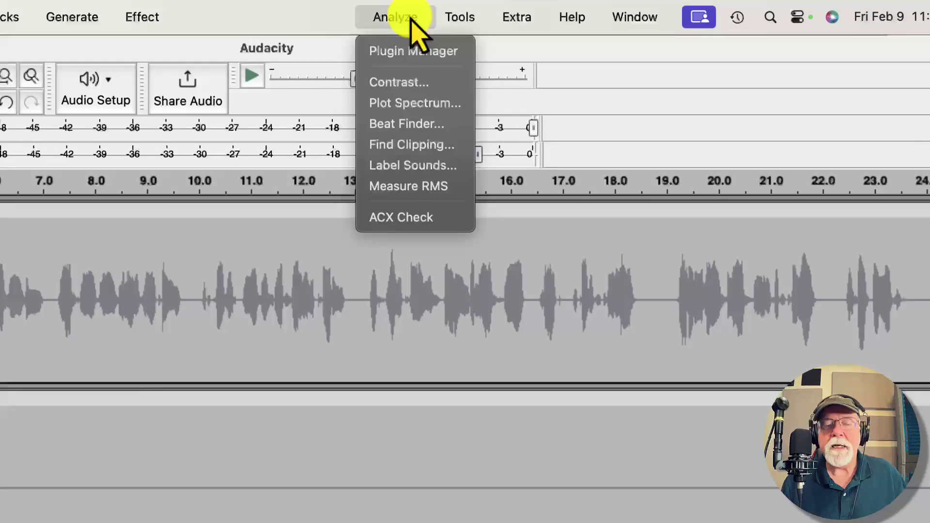
left_click(402, 217)
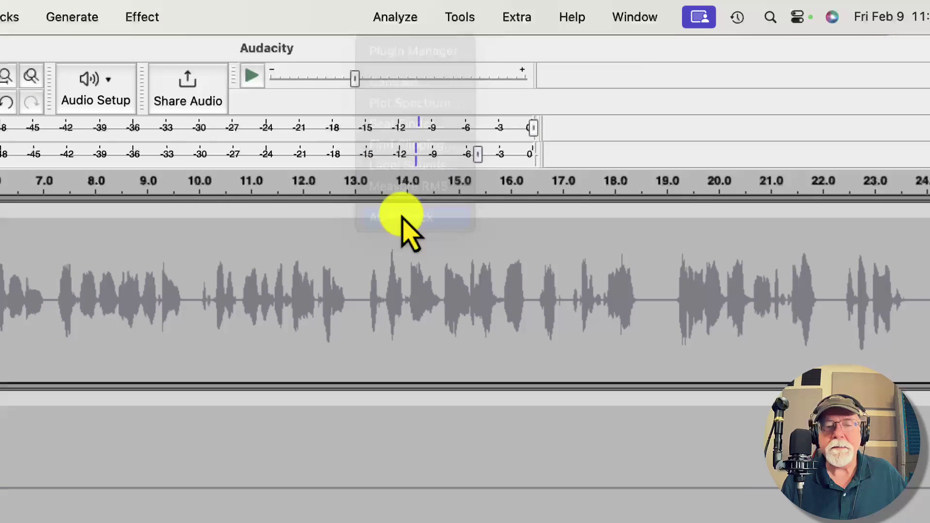